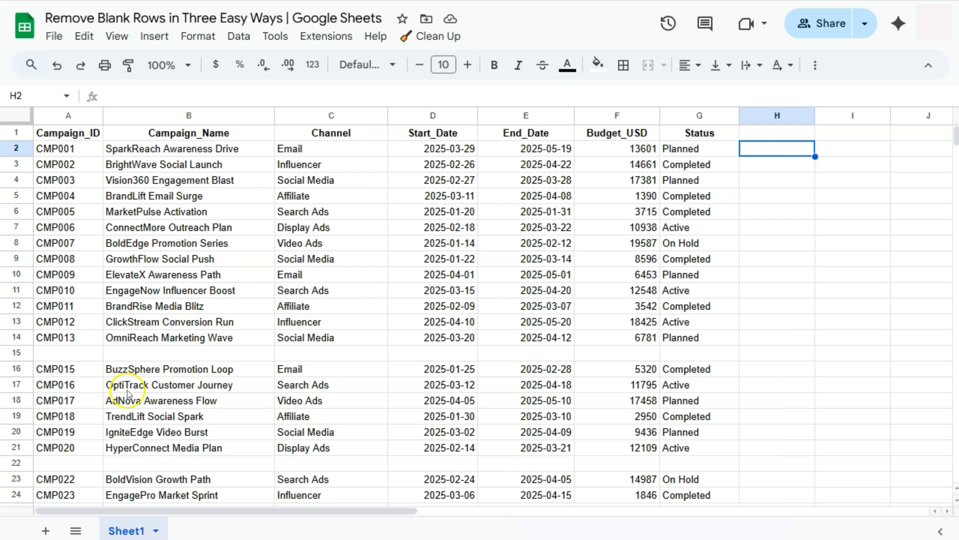
Delete the blank row 15 between campaigns CMP013 and CMP015.
{"action": "scroll", "coordinate": [18, 357], "scroll_direction": "down", "scroll_amount": 10}
{"action": "scroll", "coordinate": [17, 357], "scroll_direction": "up", "scroll_amount": 8}
{"action": "scroll", "coordinate": [17, 354], "scroll_direction": "up", "scroll_amount": 2}
{"action": "left_click", "coordinate": [17, 352]}
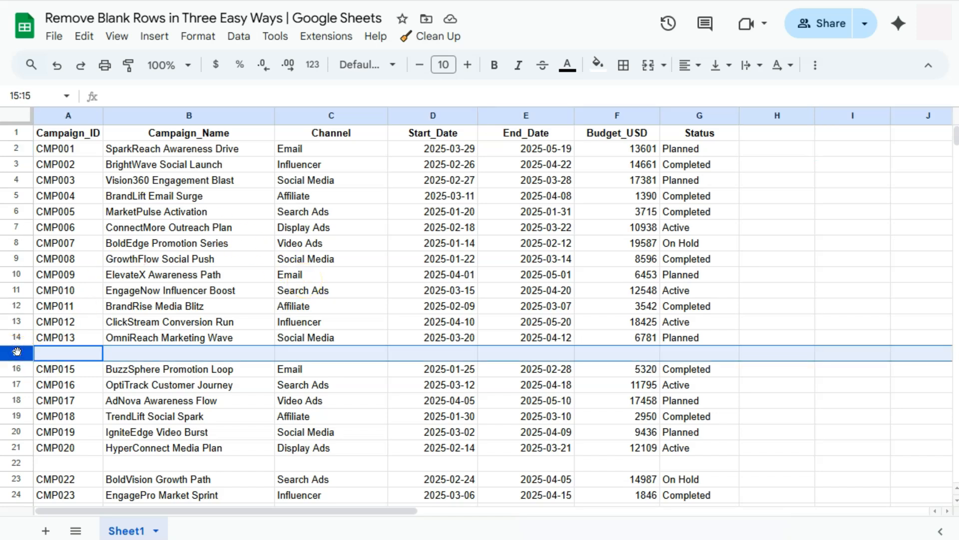
{"action": "left_click", "coordinate": [18, 345]}
{"action": "right_click", "coordinate": [20, 353]}
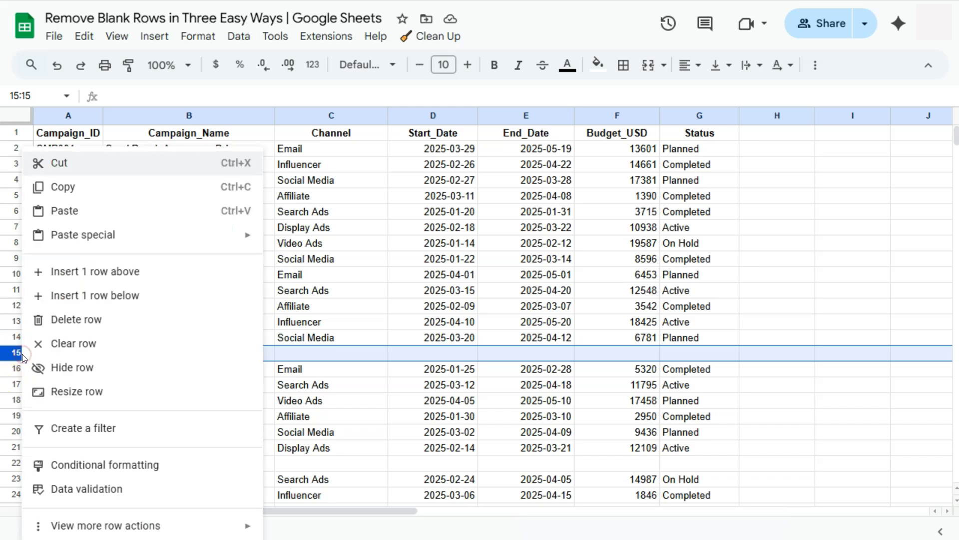
{"action": "left_click", "coordinate": [66, 329]}
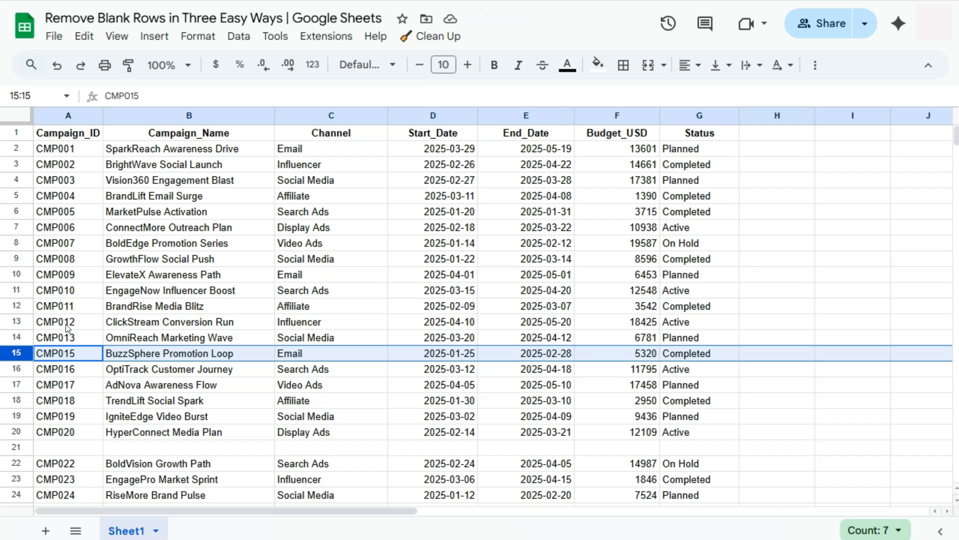
Select the blank rows 21, 37 and 38 together and delete them in one operation.
{"action": "scroll", "coordinate": [68, 329], "scroll_direction": "down", "scroll_amount": 3}
{"action": "scroll", "coordinate": [68, 329], "scroll_direction": "down", "scroll_amount": 2}
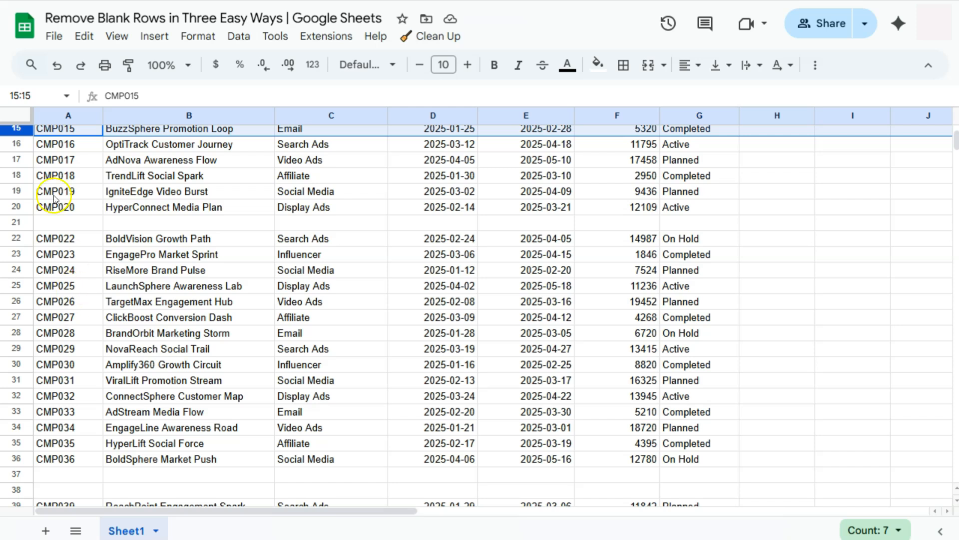
{"action": "left_click", "coordinate": [16, 222]}
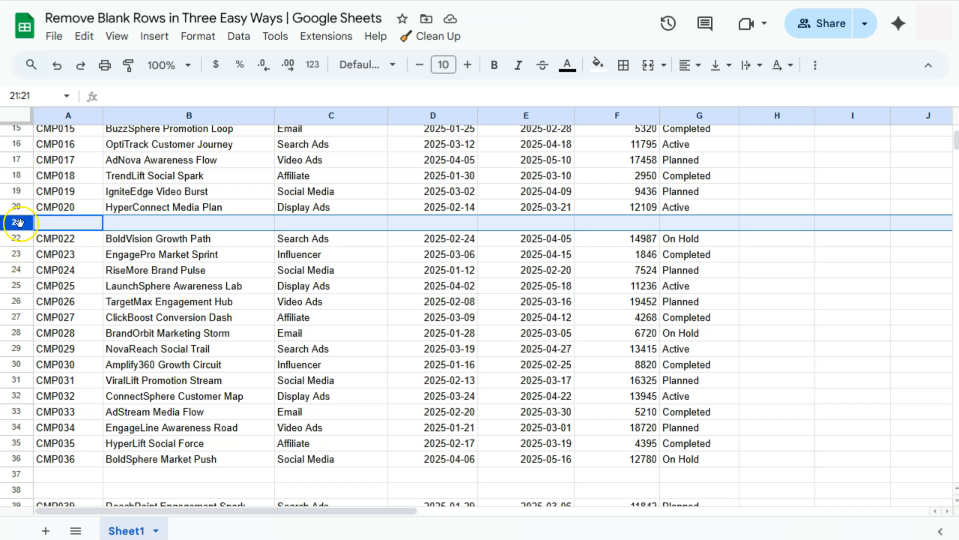
{"action": "left_click", "coordinate": [16, 474], "text": "ctrl"}
{"action": "left_click", "coordinate": [14, 489], "text": "ctrl"}
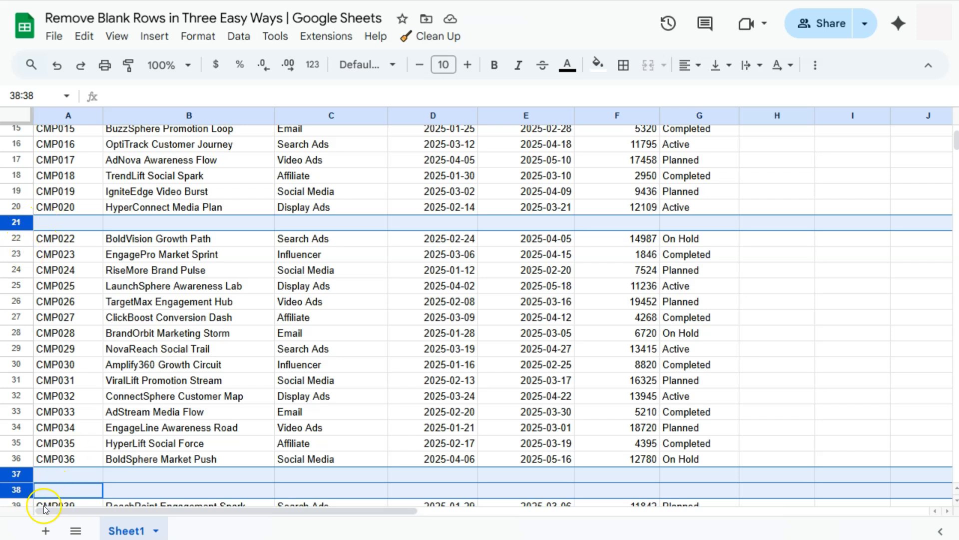
{"action": "right_click", "coordinate": [19, 489]}
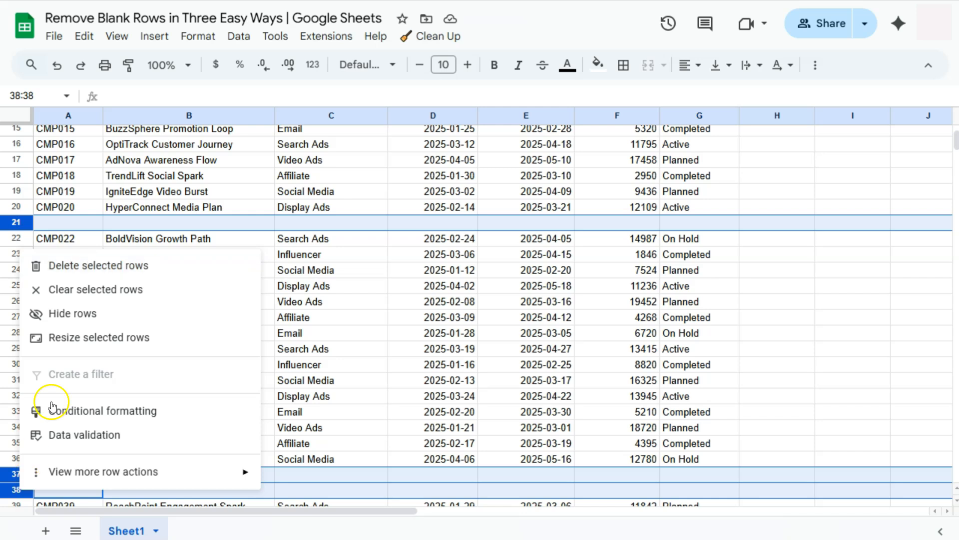
{"action": "left_click", "coordinate": [134, 266]}
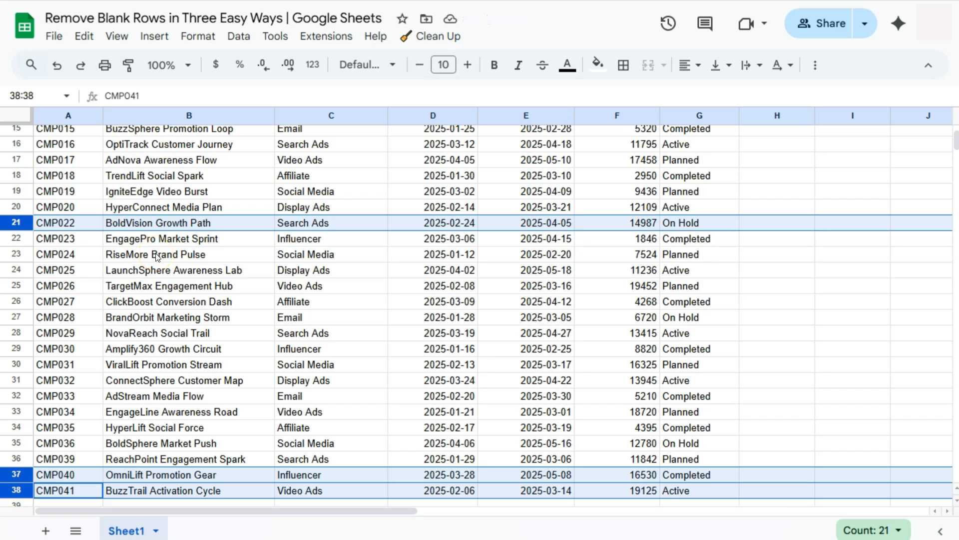
Go back to the start of the sheet, select cell H1 and undo the blank row deletions.
{"action": "scroll", "coordinate": [156, 257], "scroll_direction": "up", "scroll_amount": 5}
{"action": "left_click", "coordinate": [781, 136]}
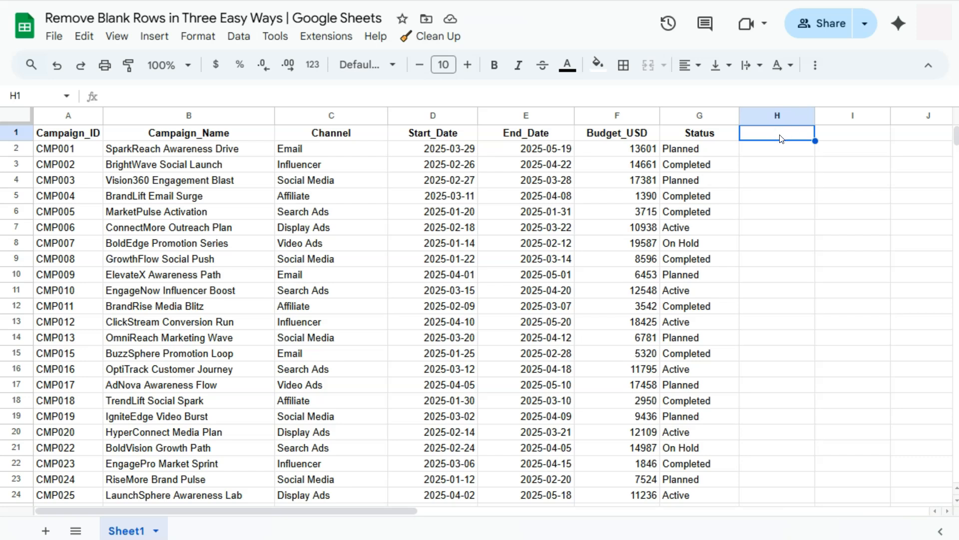
{"action": "key", "text": "ctrl+z"}
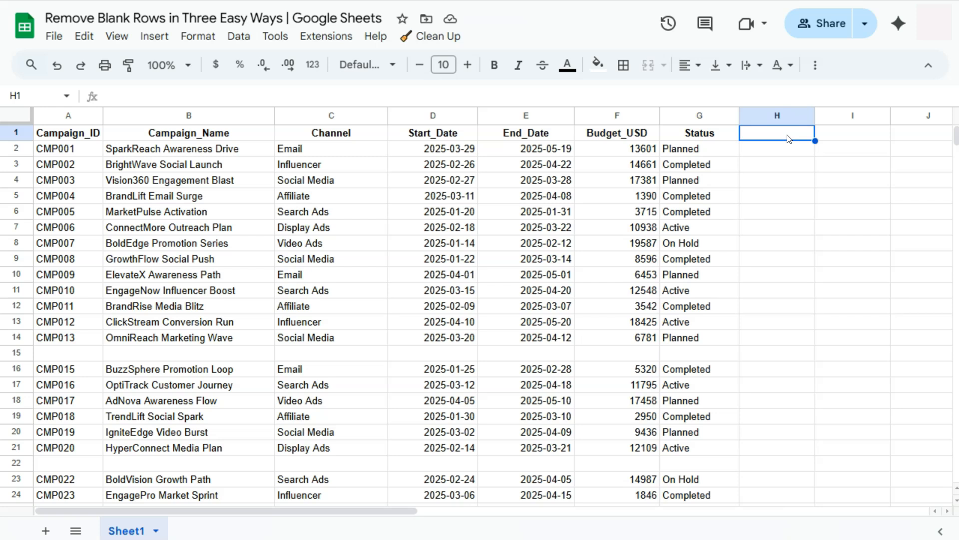
Select the entire sheet starting from the Campaign_ID header and create a filter on it.
{"action": "left_click", "coordinate": [768, 140]}
{"action": "left_click", "coordinate": [74, 138]}
{"action": "key", "text": "ctrl+a"}
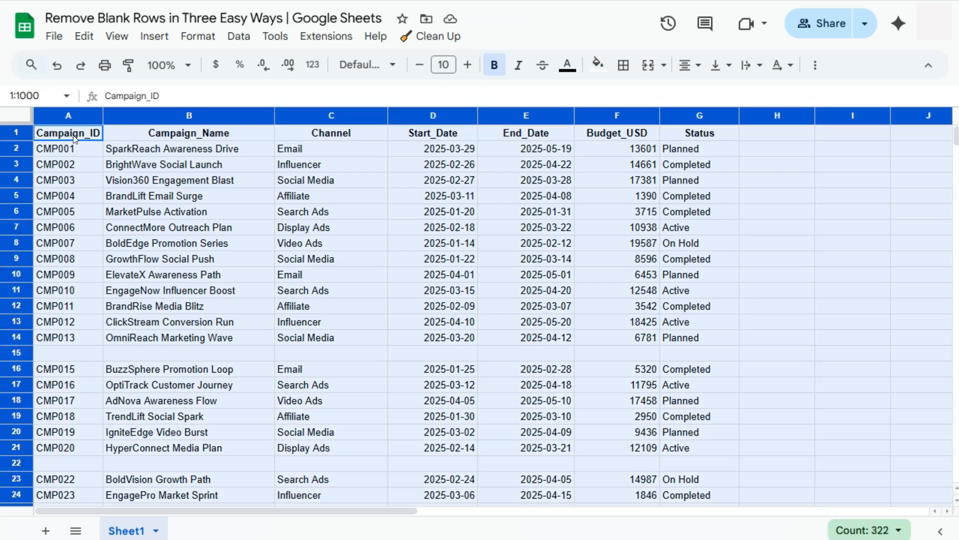
{"action": "left_click", "coordinate": [239, 36]}
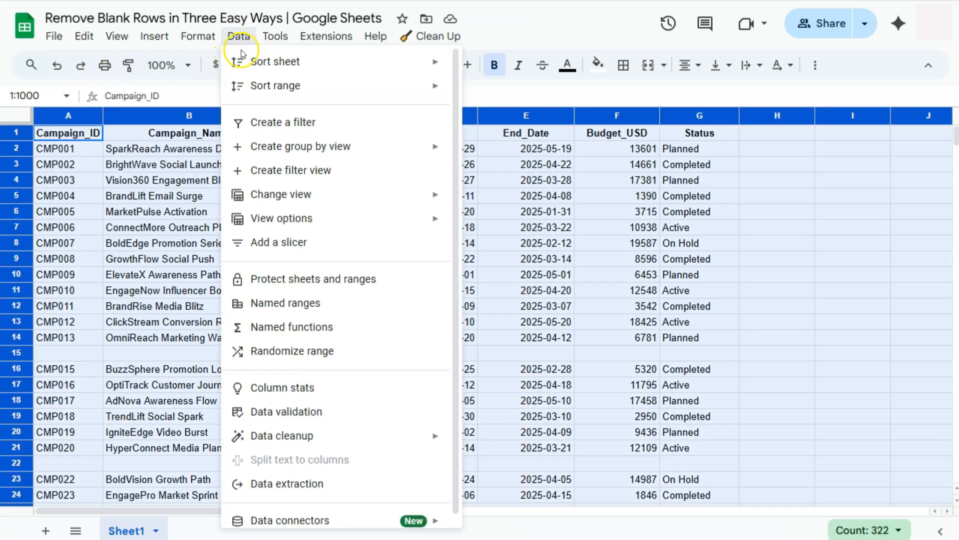
{"action": "left_click", "coordinate": [273, 122]}
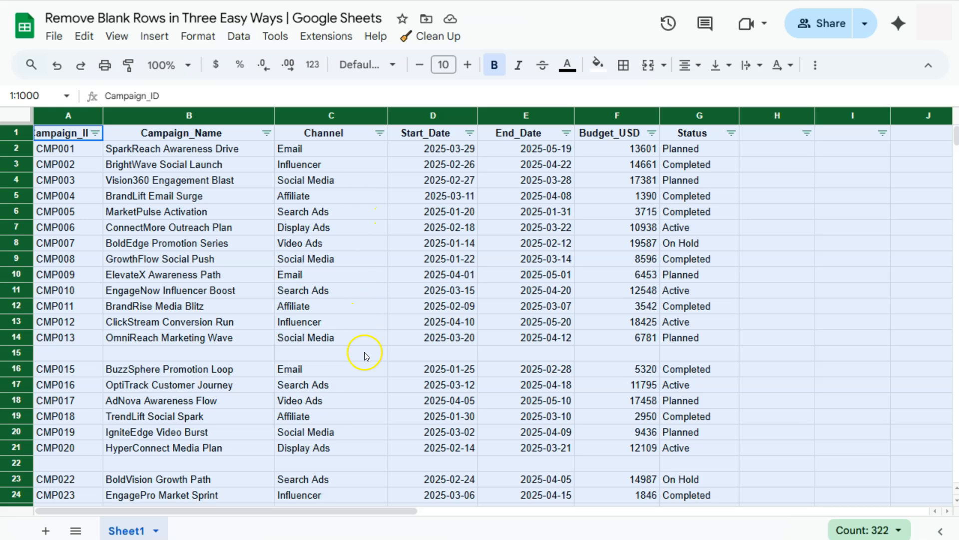
Filter the Channel column to exclude (Blanks), and check the filtered campaign list through its last row.
{"action": "left_click", "coordinate": [379, 134]}
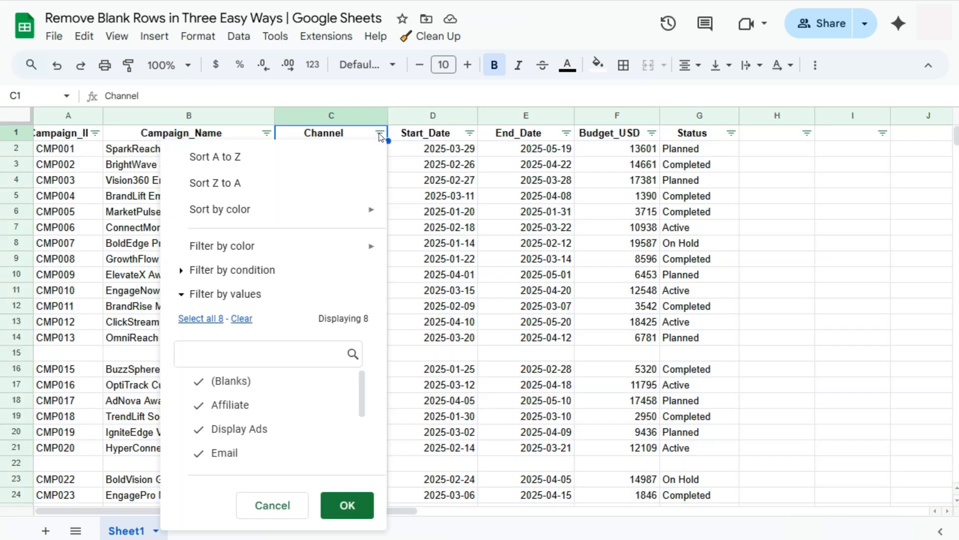
{"action": "left_click", "coordinate": [243, 383]}
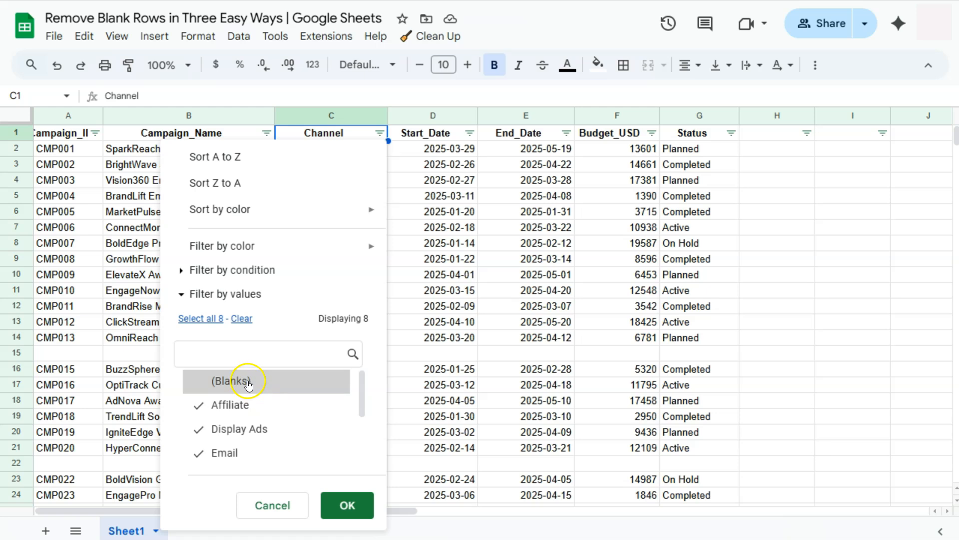
{"action": "left_click", "coordinate": [344, 505]}
{"action": "scroll", "coordinate": [395, 415], "scroll_direction": "down", "scroll_amount": 8}
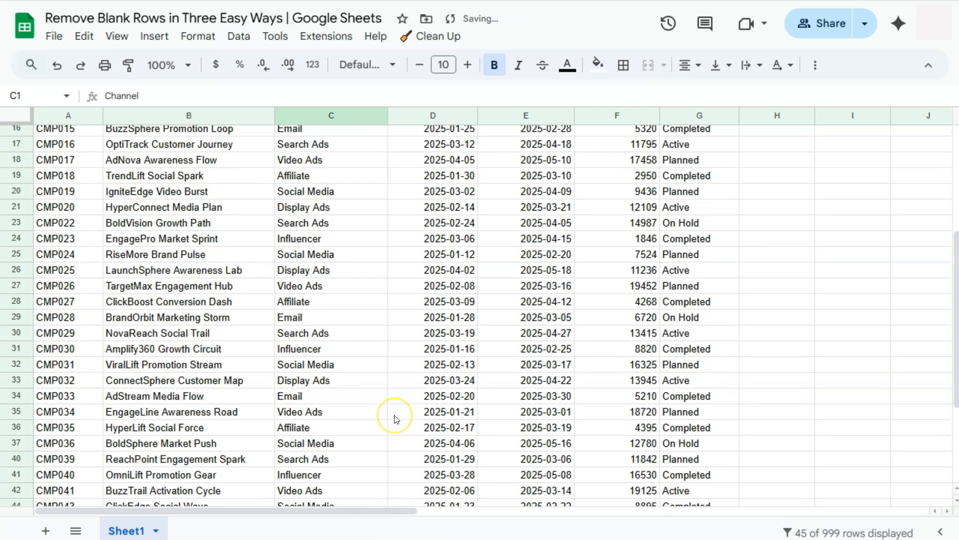
{"action": "scroll", "coordinate": [394, 416], "scroll_direction": "up", "scroll_amount": 5}
{"action": "scroll", "coordinate": [395, 419], "scroll_direction": "down", "scroll_amount": 5}
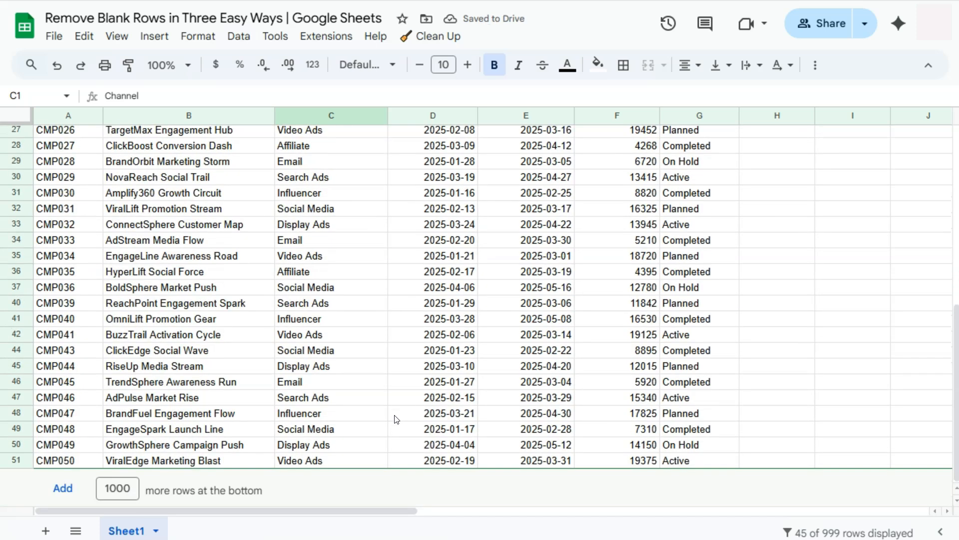
{"action": "scroll", "coordinate": [395, 418], "scroll_direction": "up", "scroll_amount": 10}
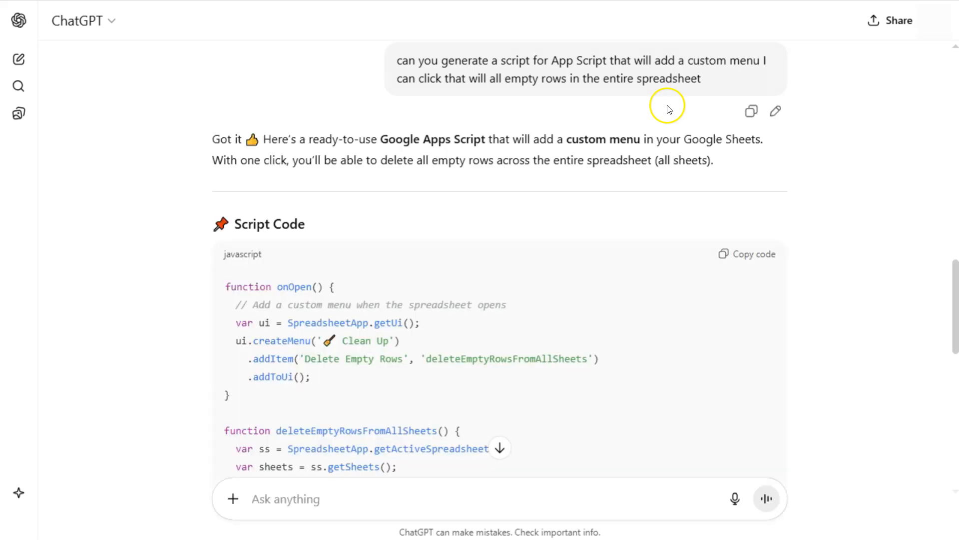
Review the generated Apps Script and its setup instructions in the ChatGPT answer, and copy the script code.
{"action": "scroll", "coordinate": [860, 225], "scroll_direction": "down", "scroll_amount": 5}
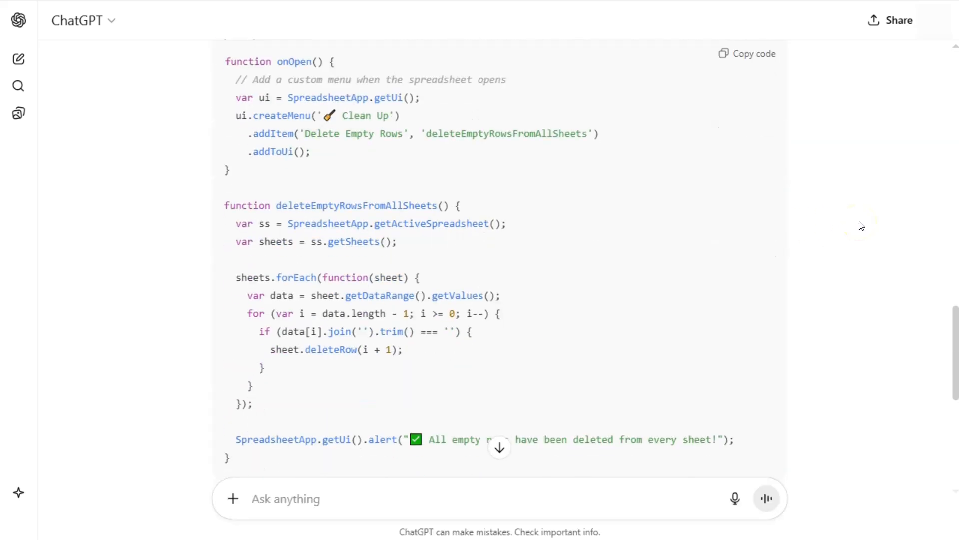
{"action": "scroll", "coordinate": [860, 226], "scroll_direction": "down", "scroll_amount": 2}
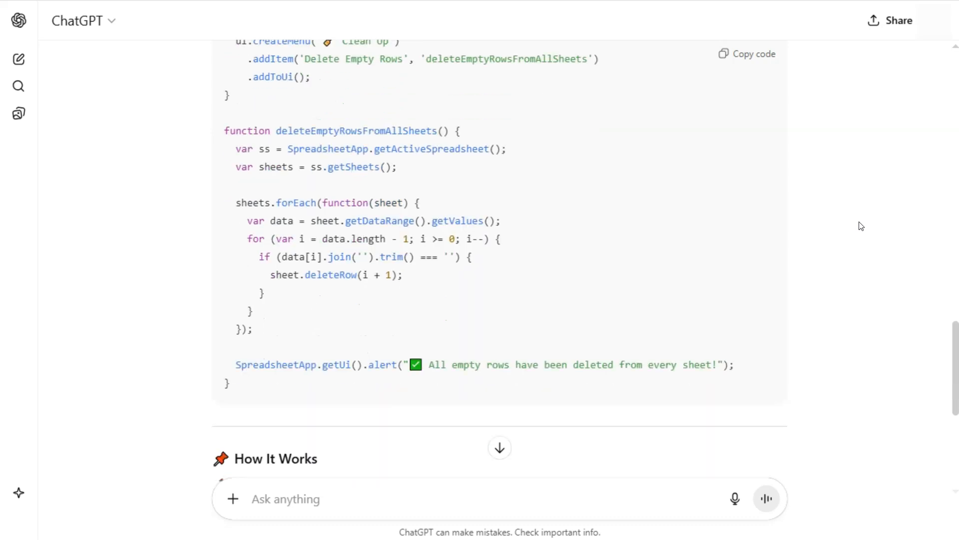
{"action": "scroll", "coordinate": [861, 226], "scroll_direction": "up", "scroll_amount": 2}
{"action": "scroll", "coordinate": [860, 225], "scroll_direction": "up", "scroll_amount": 6}
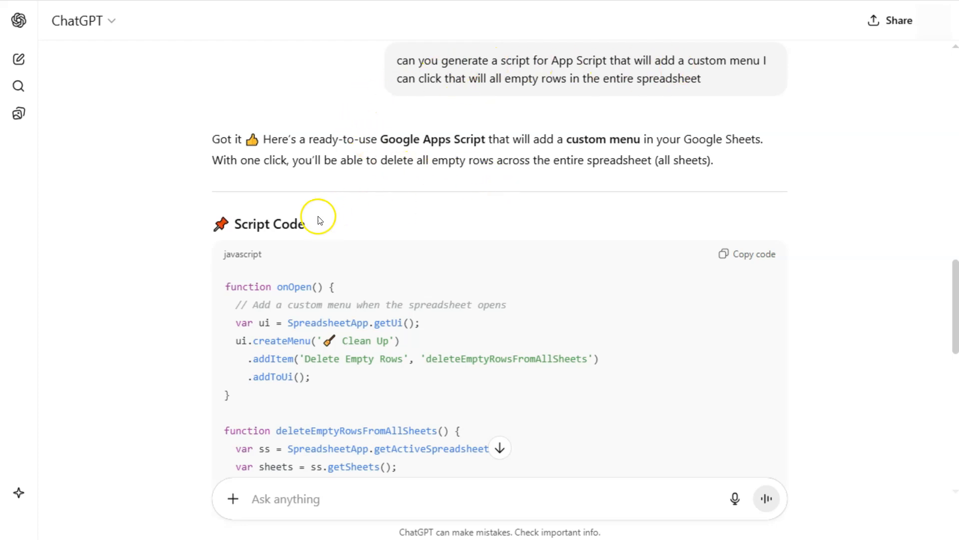
{"action": "scroll", "coordinate": [833, 290], "scroll_direction": "down", "scroll_amount": 10}
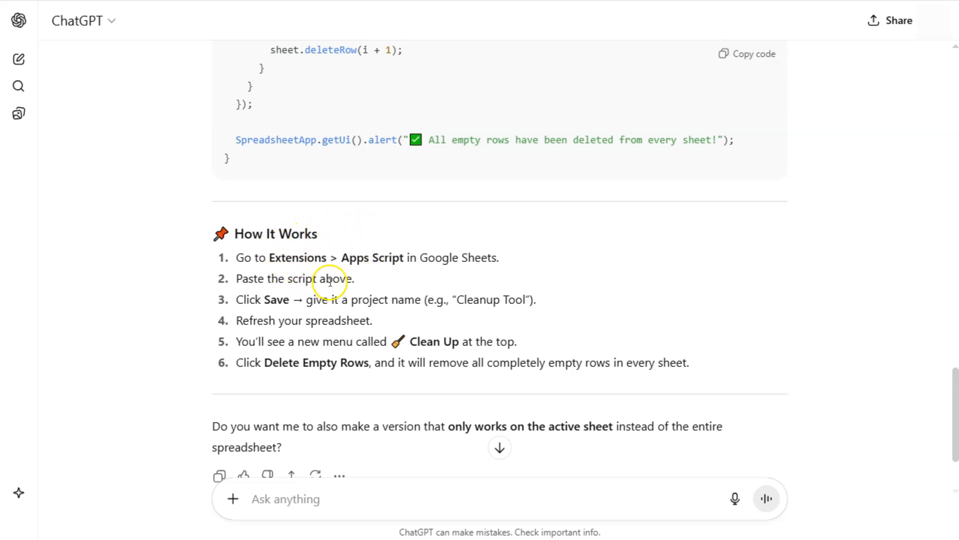
{"action": "scroll", "coordinate": [330, 282], "scroll_direction": "up", "scroll_amount": 9}
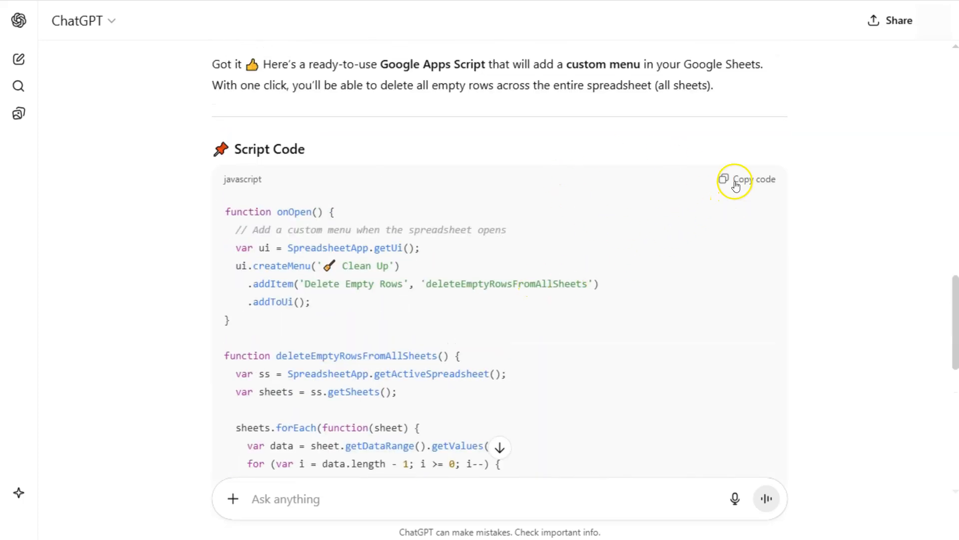
{"action": "left_click", "coordinate": [736, 185]}
{"action": "scroll", "coordinate": [650, 279], "scroll_direction": "down", "scroll_amount": 10}
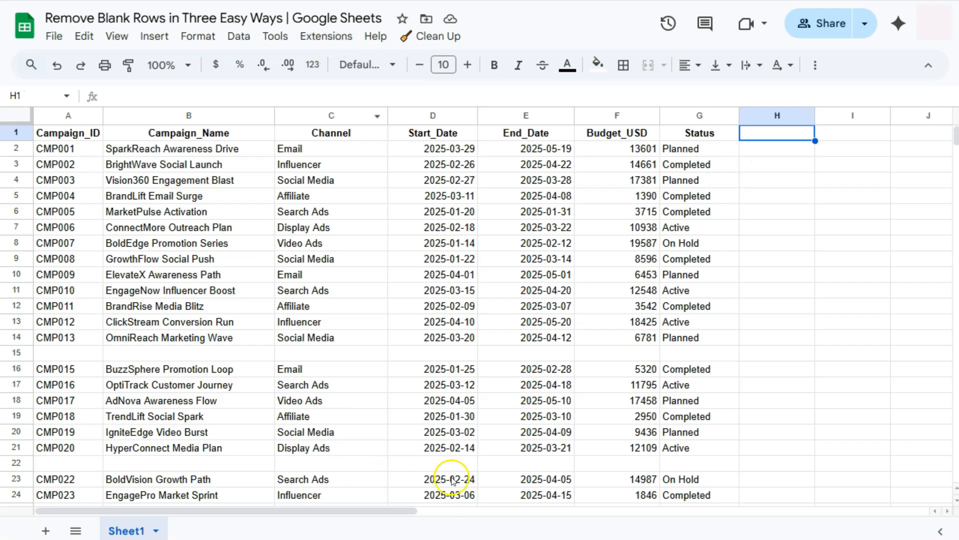
Switch back to the Google Sheets campaign spreadsheet and open its Apps Script editor.
{"action": "left_click", "coordinate": [322, 38]}
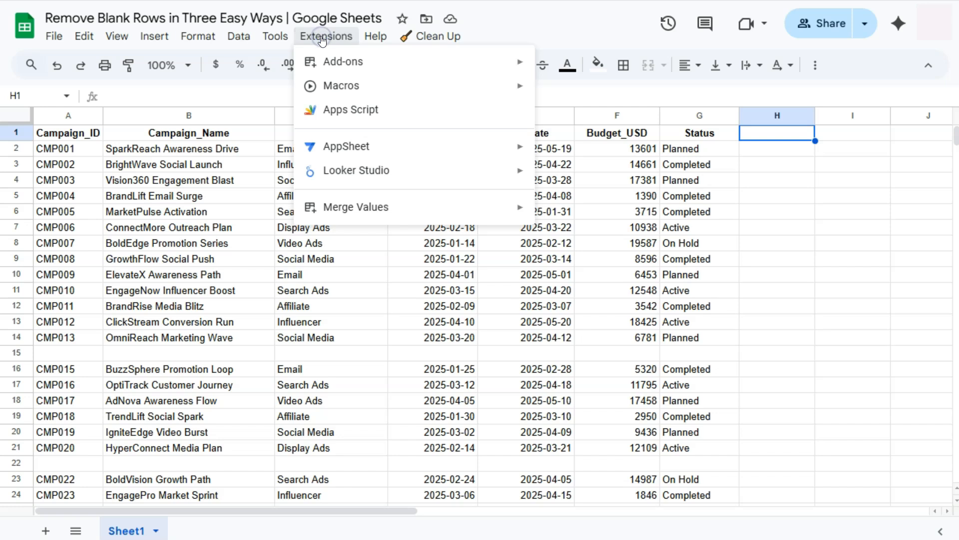
{"action": "left_click", "coordinate": [334, 111]}
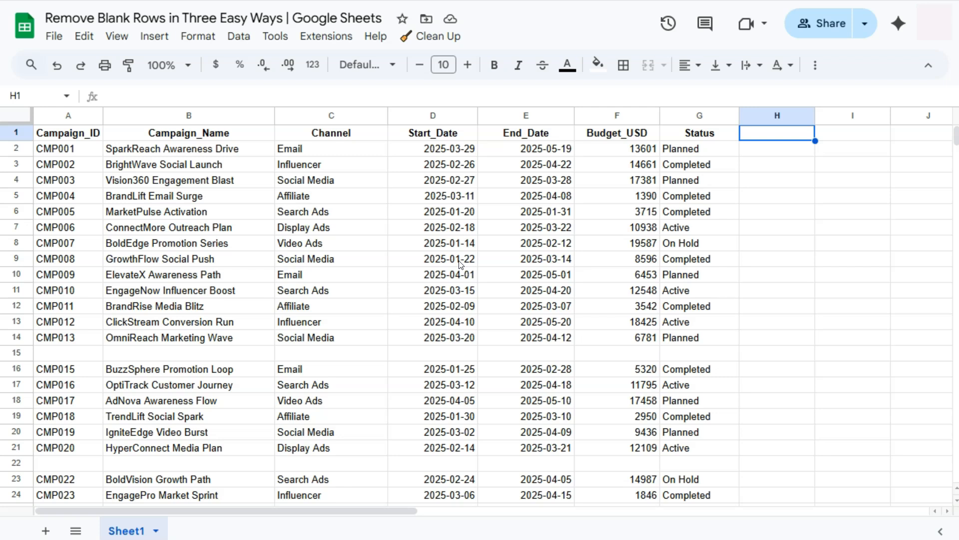
Run the custom Clean Up command Delete Empty Rows on the spreadsheet and acknowledge the completion message.
{"action": "left_click", "coordinate": [426, 39]}
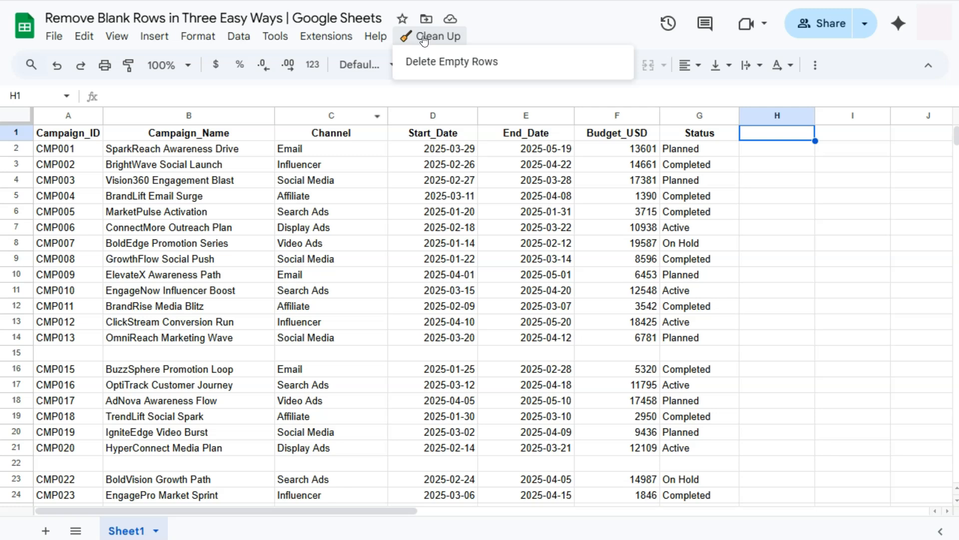
{"action": "left_click", "coordinate": [442, 64]}
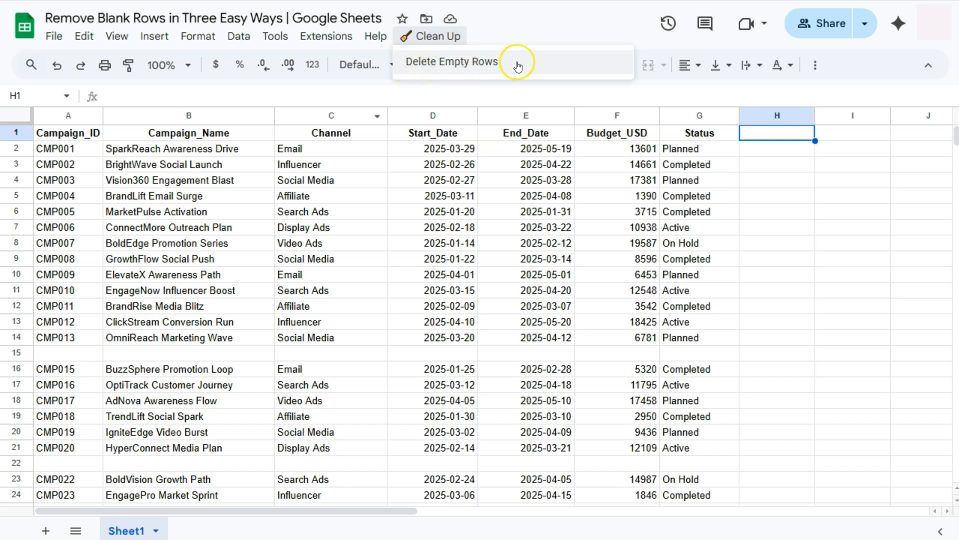
{"action": "left_click", "coordinate": [444, 64]}
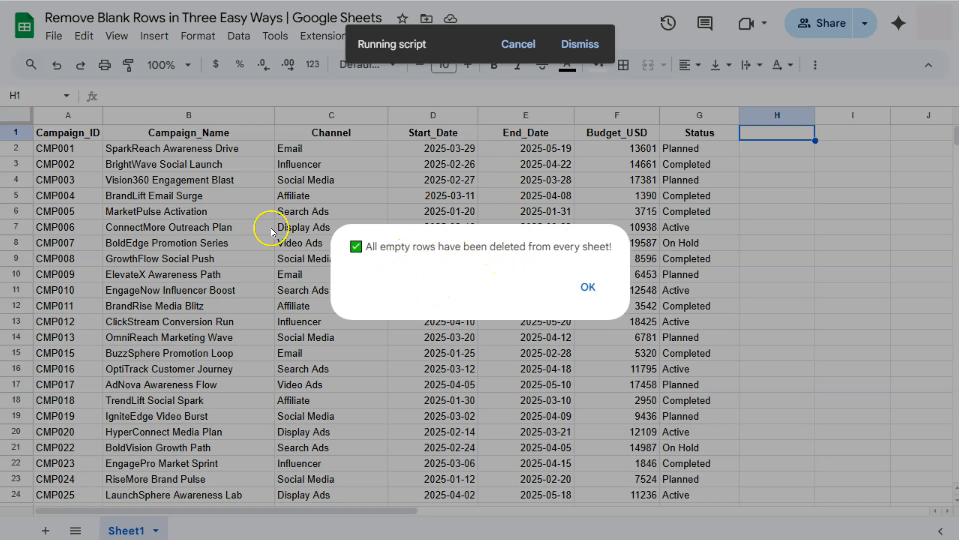
{"action": "left_click", "coordinate": [588, 287]}
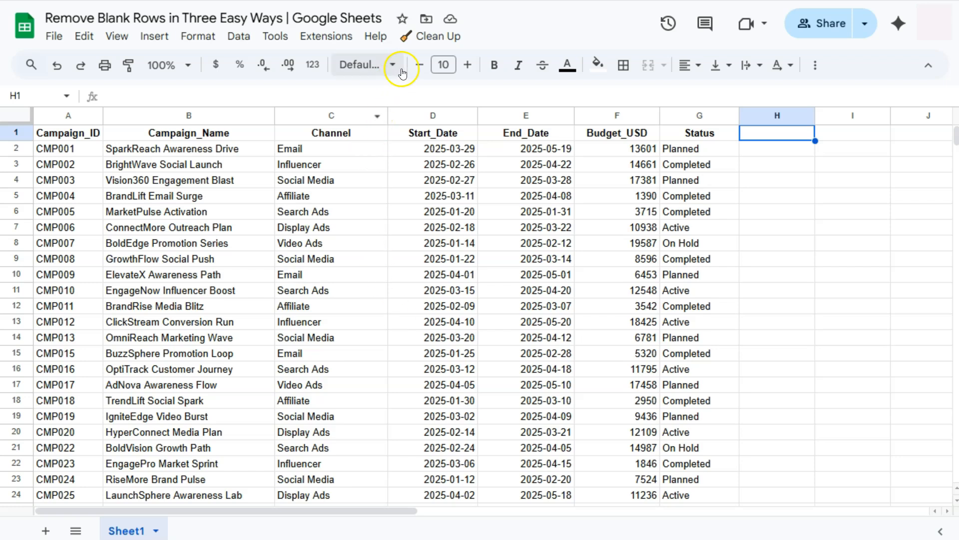
{"action": "left_click", "coordinate": [448, 37]}
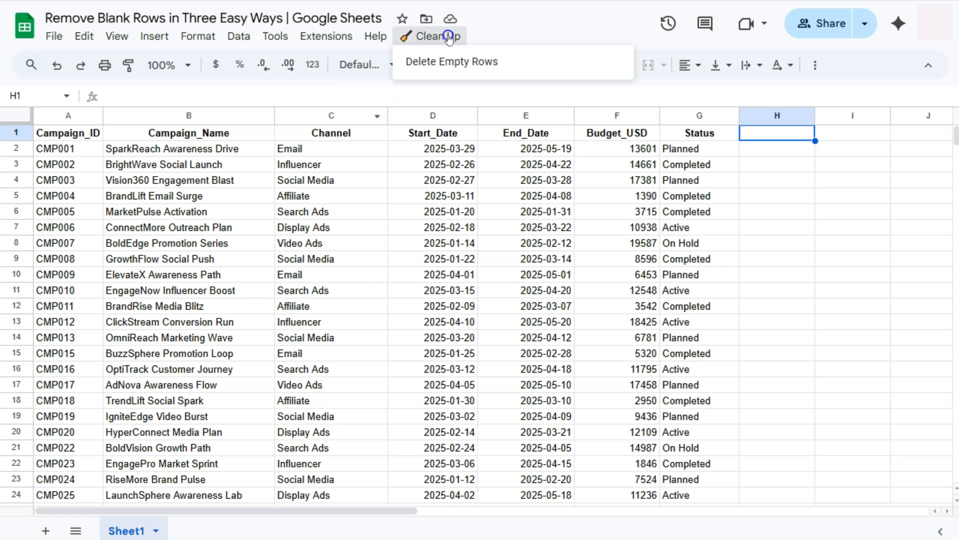
{"action": "left_click", "coordinate": [474, 64]}
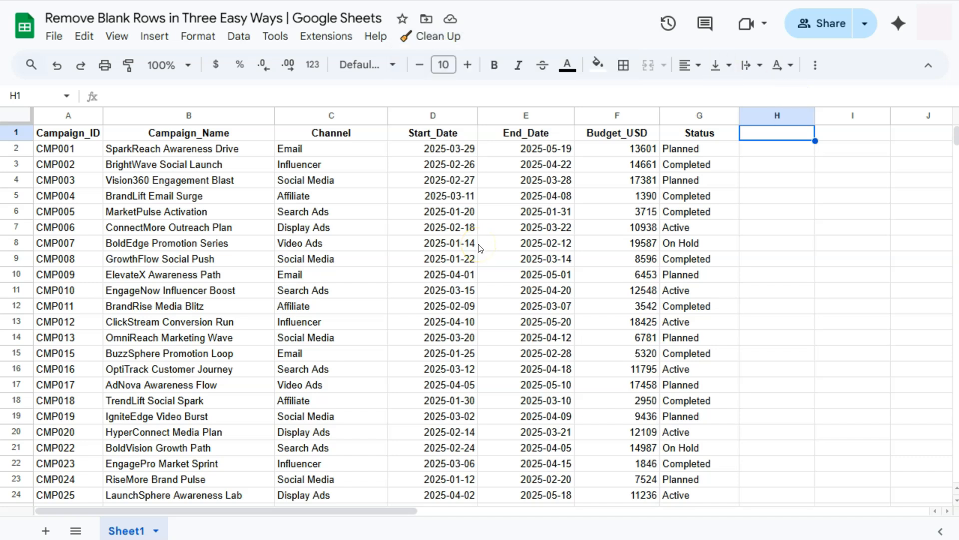